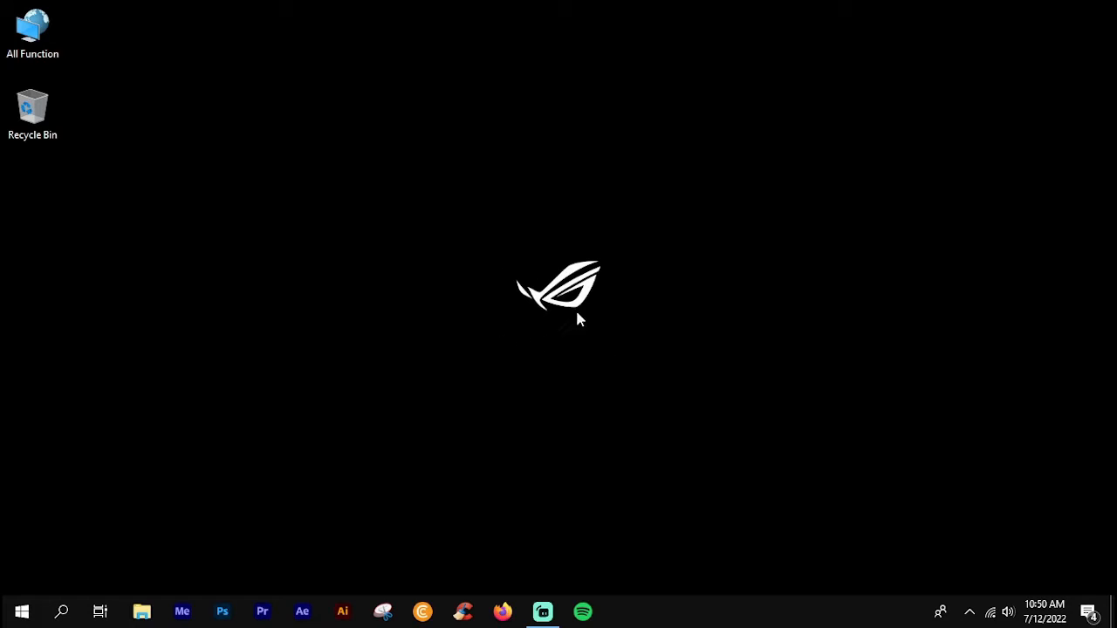
right_click(563, 273)
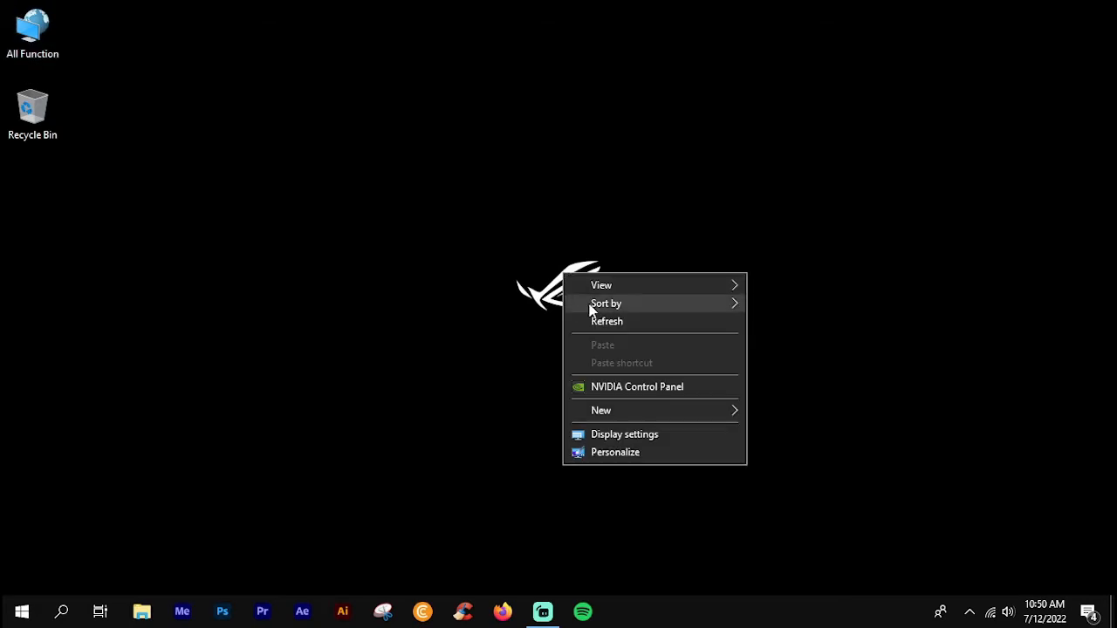
left_click(608, 321)
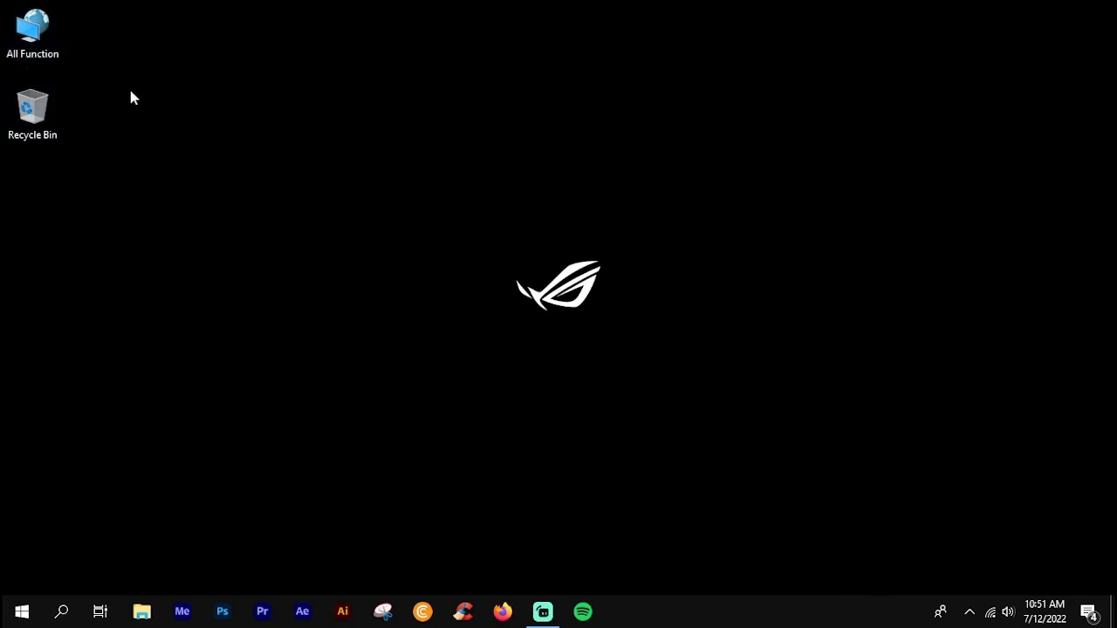
double_click(45, 40)
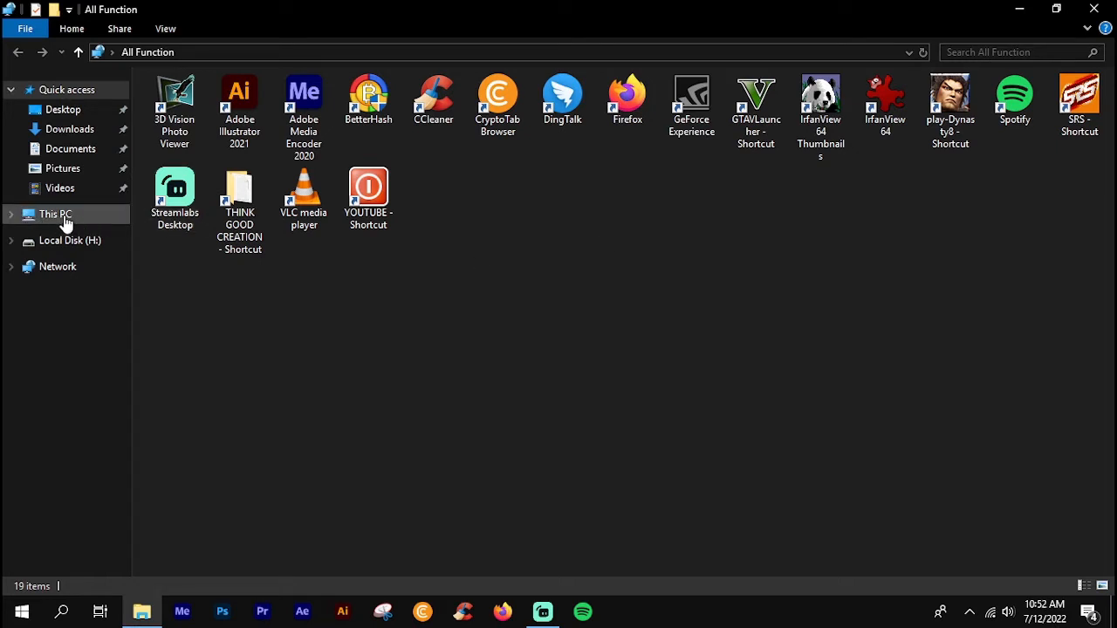
left_click(1093, 9)
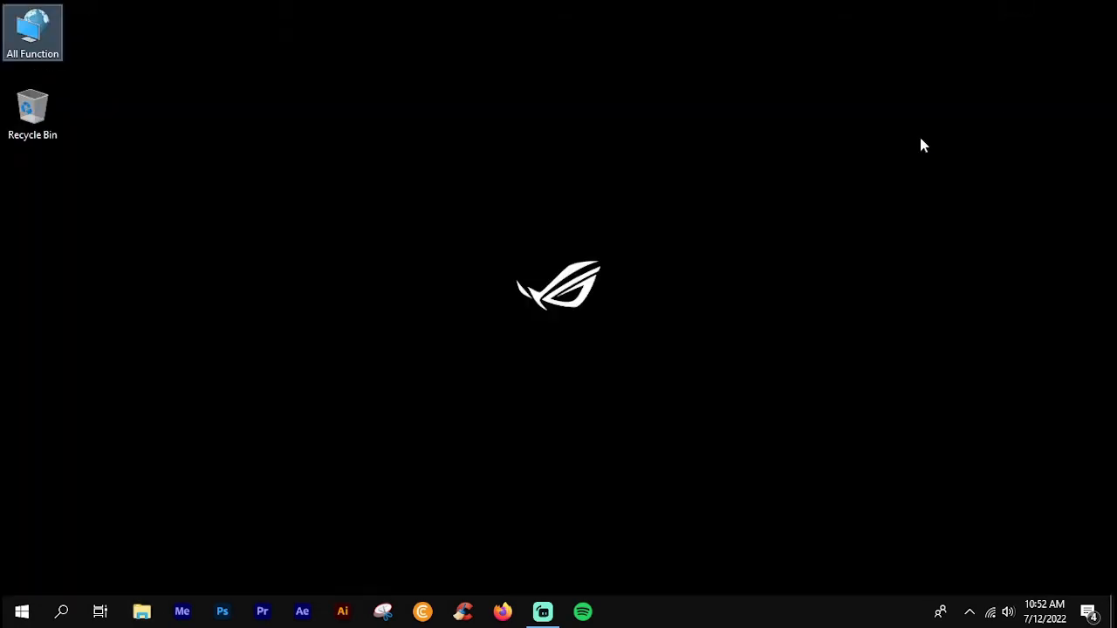
Open the properties of This PC from File Explorer and bring up its advanced system settings.
left_click(141, 612)
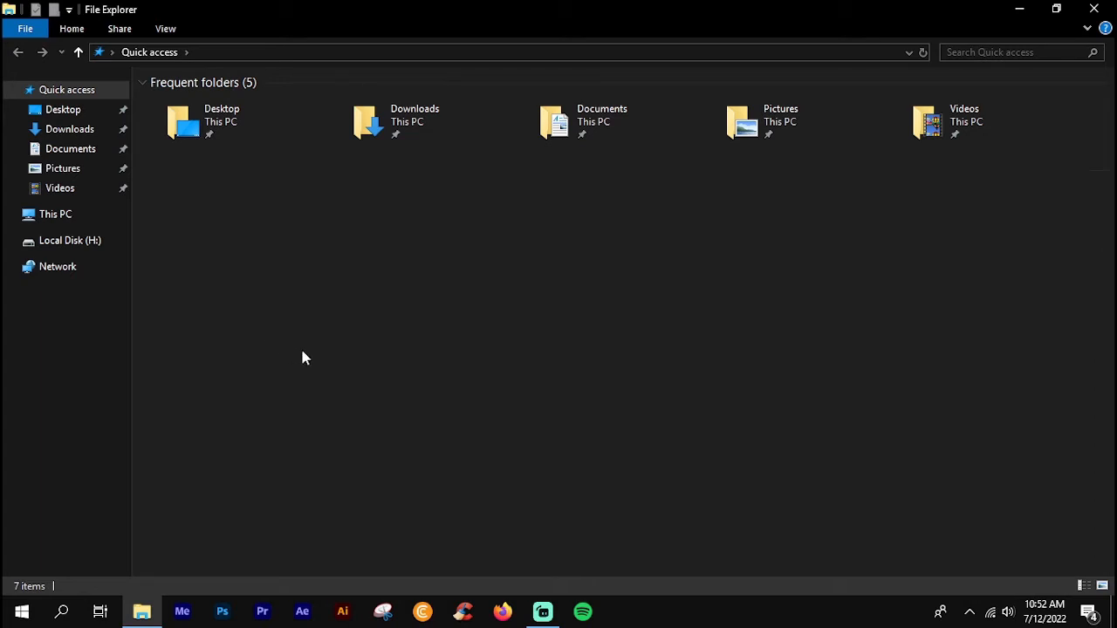
left_click(61, 220)
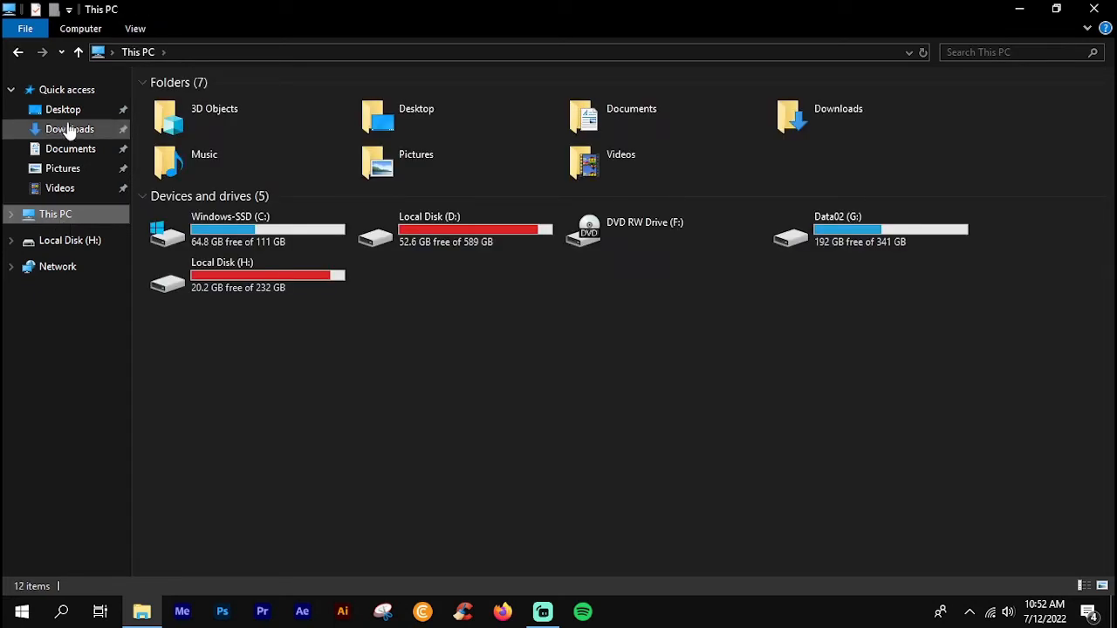
right_click(71, 222)
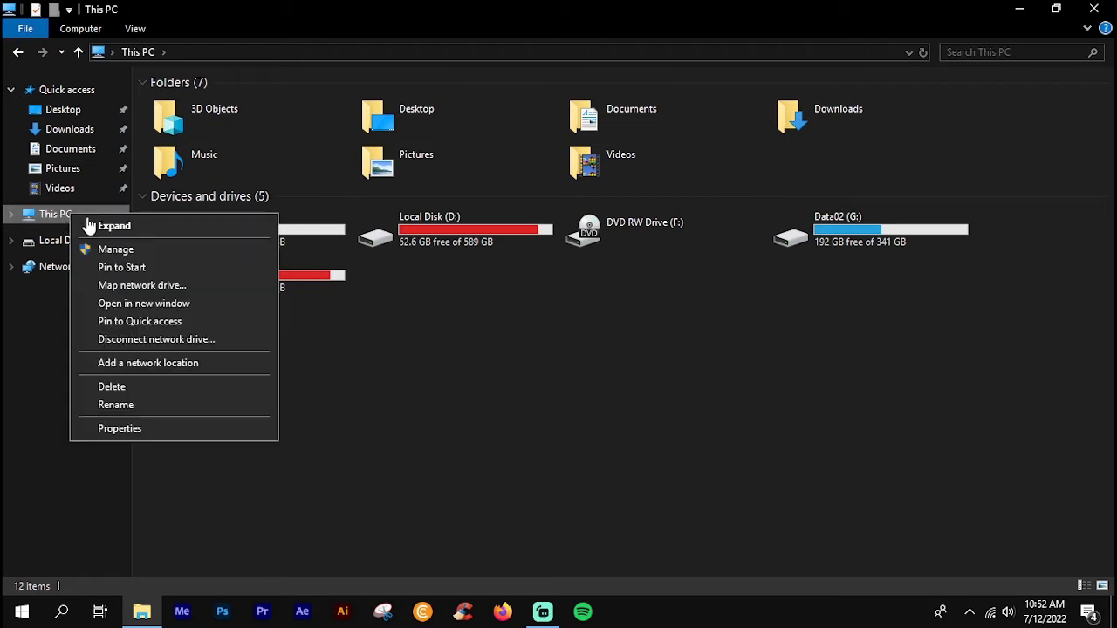
left_click(164, 432)
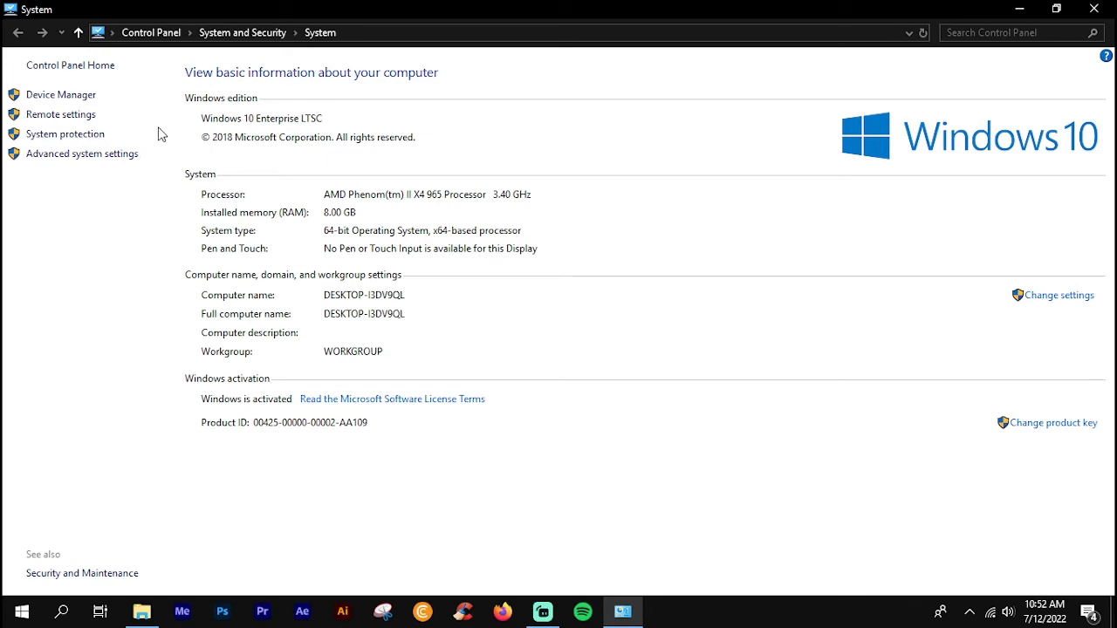
left_click(91, 155)
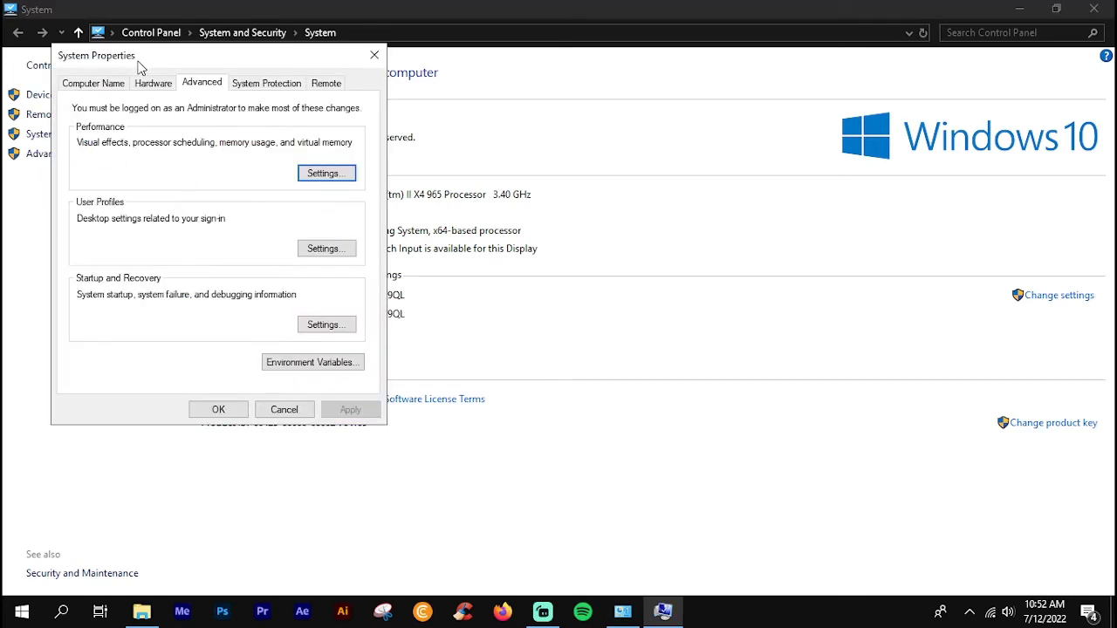
left_click_drag(135, 62, 160, 69)
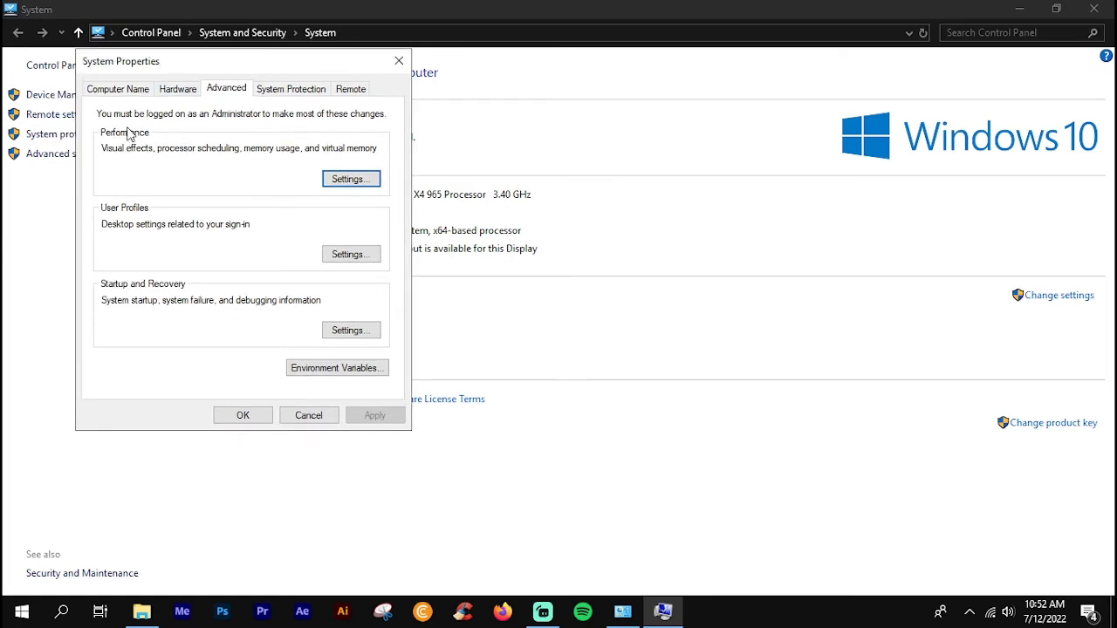
Adjust visual effects for best performance, re-enable only "Show thumbnails instead of icons" and "Smooth edges of screen fonts", and apply the changes.
left_click(358, 182)
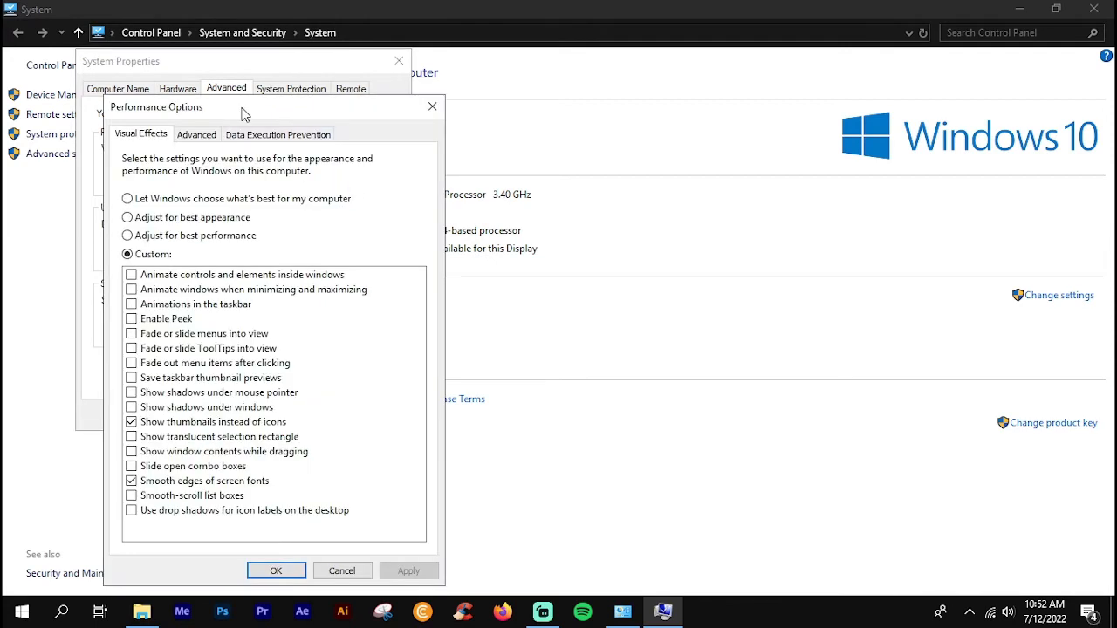
left_click_drag(244, 110, 312, 70)
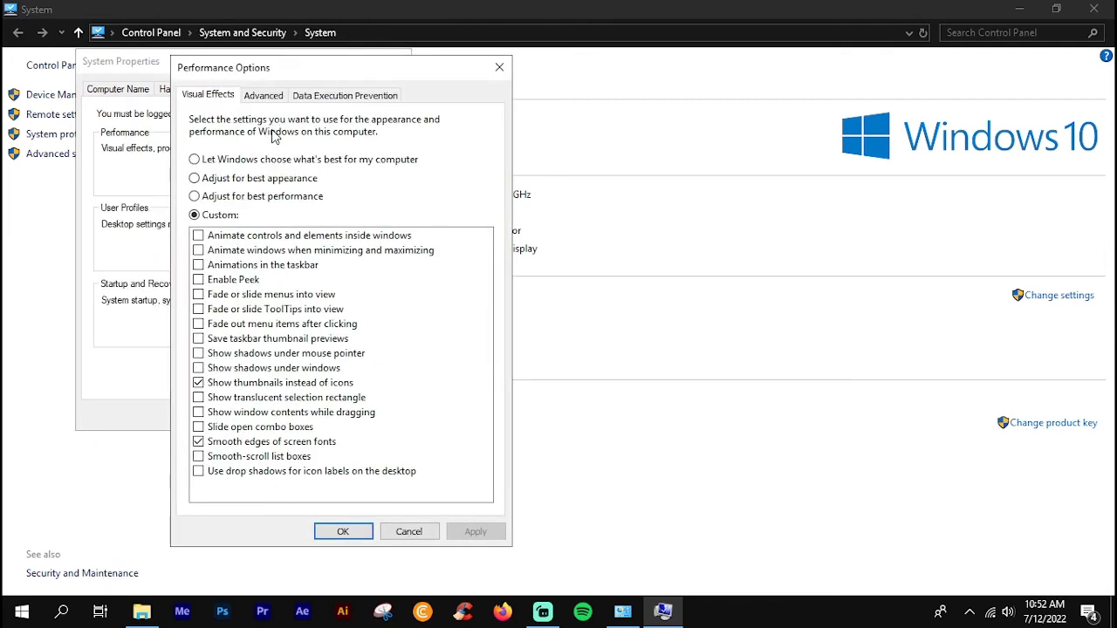
left_click(207, 180)
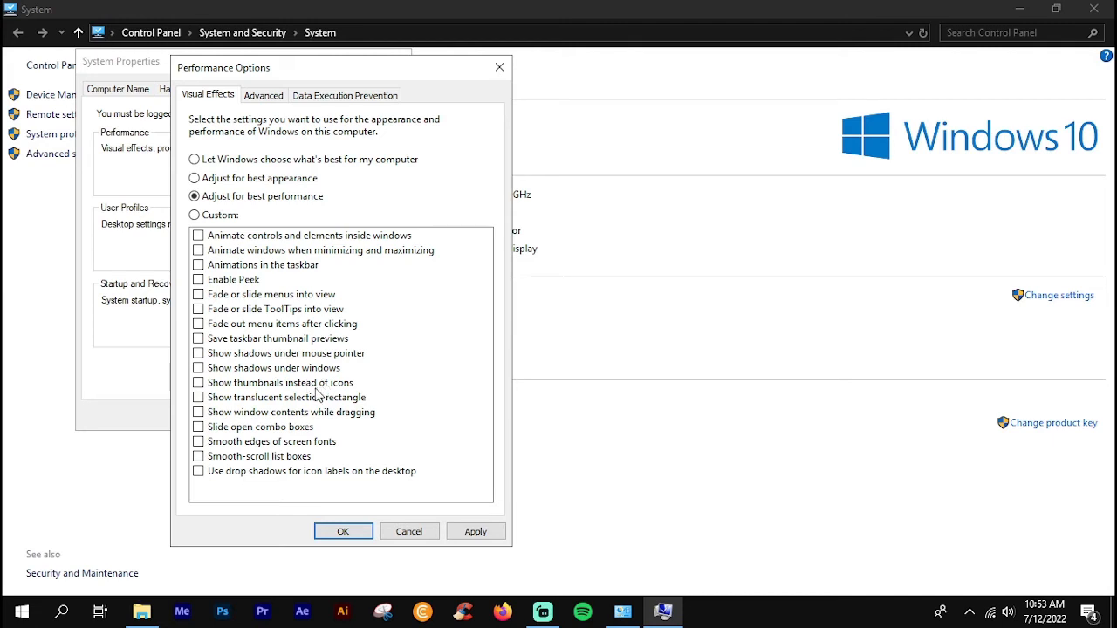
left_click(199, 384)
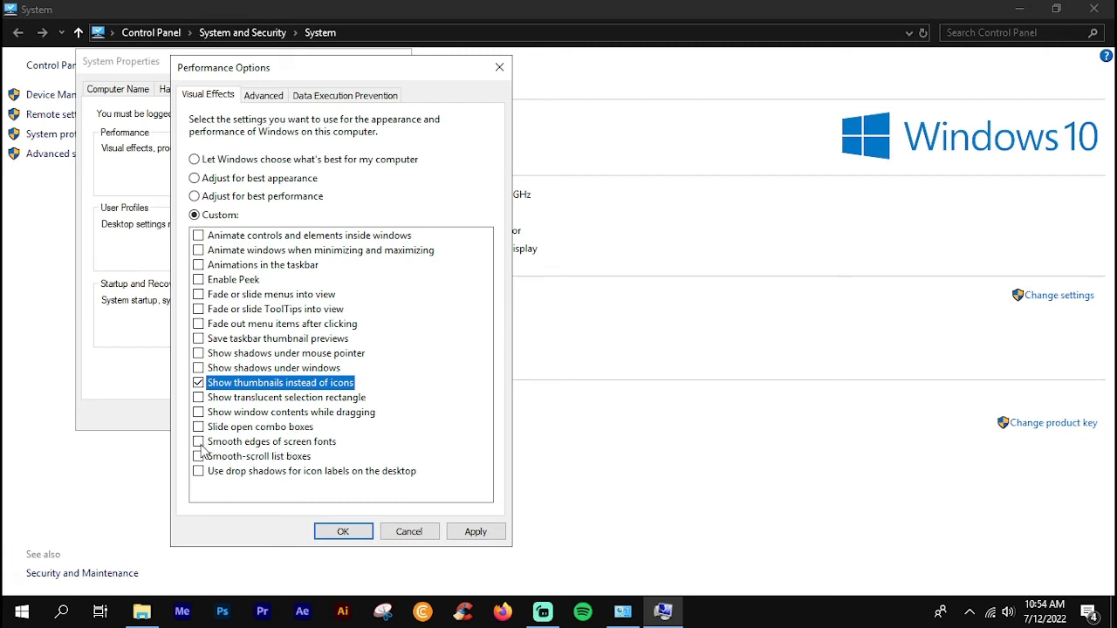
left_click(199, 443)
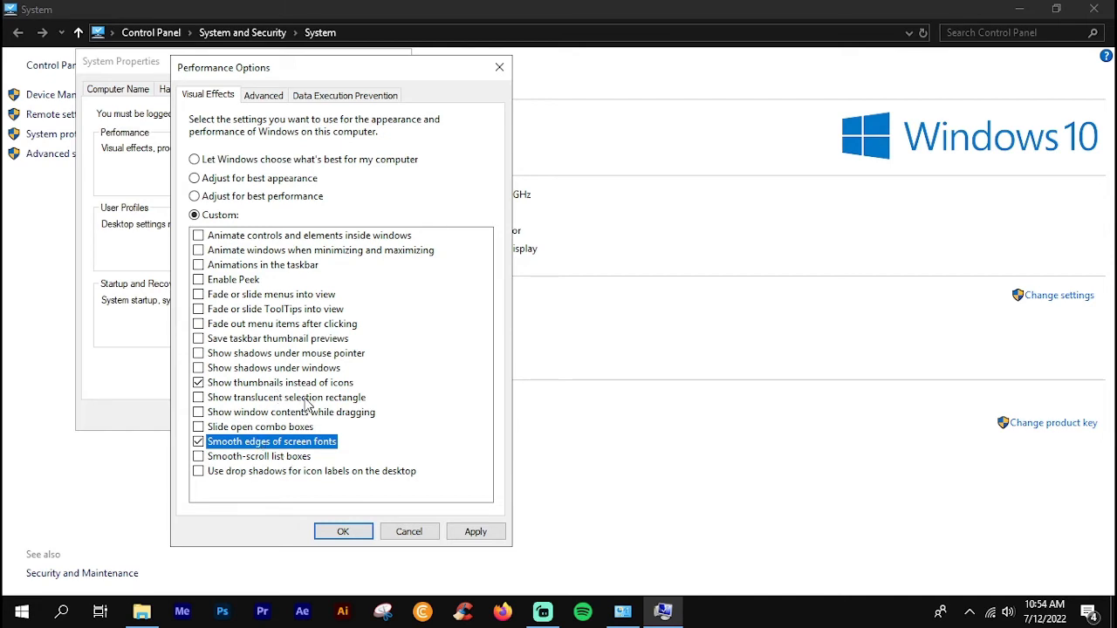
left_click(479, 532)
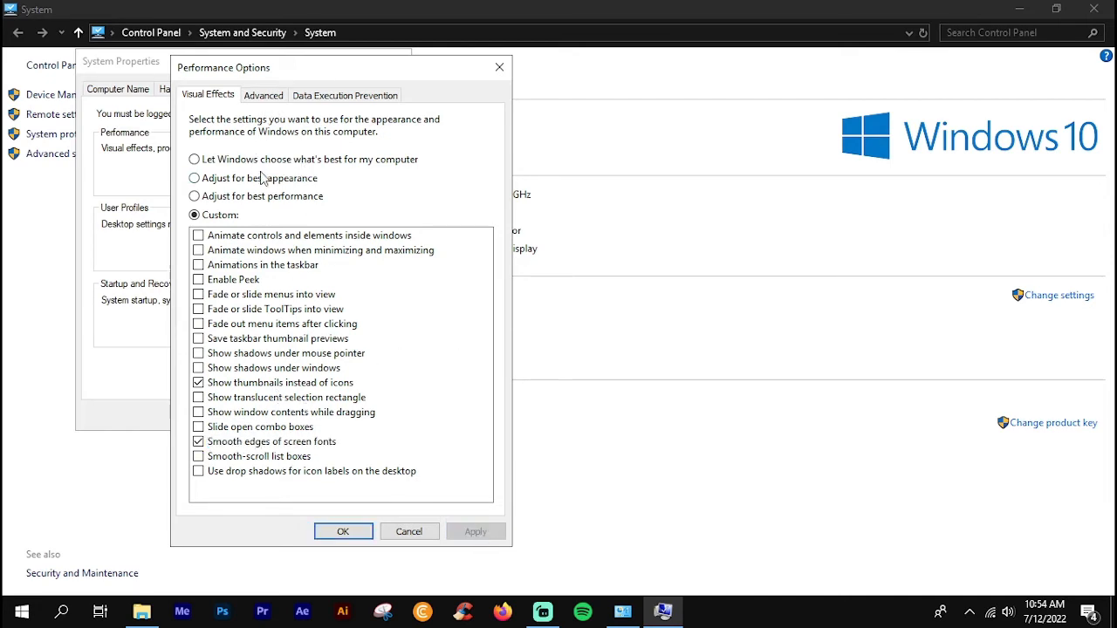
Examine the virtual memory settings, including the paging file size of the Data02 (G:) drive.
left_click(263, 98)
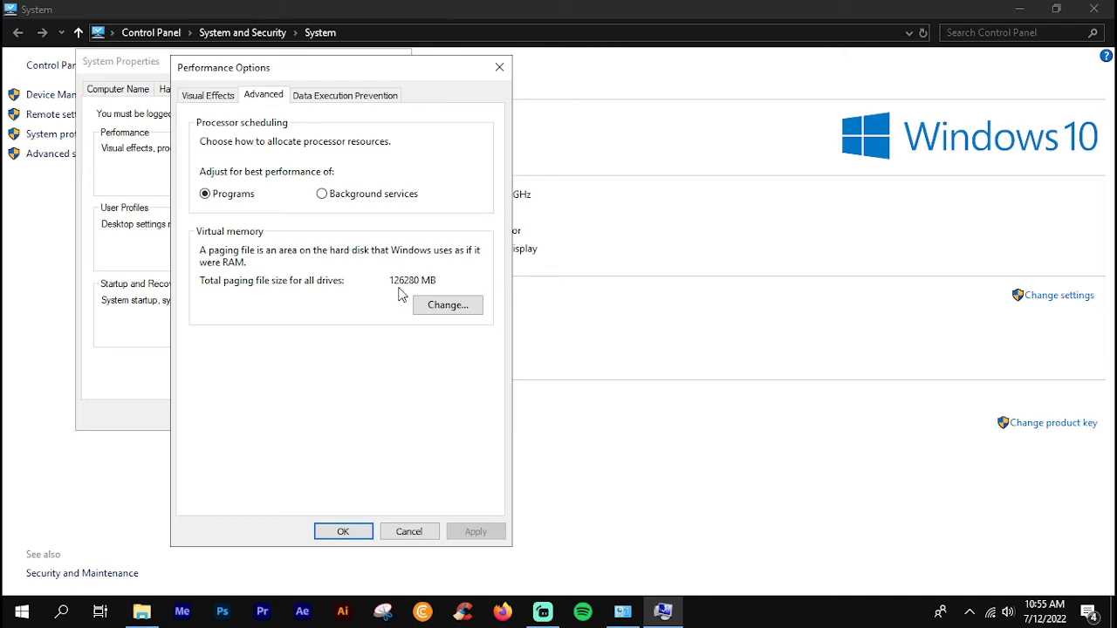
left_click(441, 304)
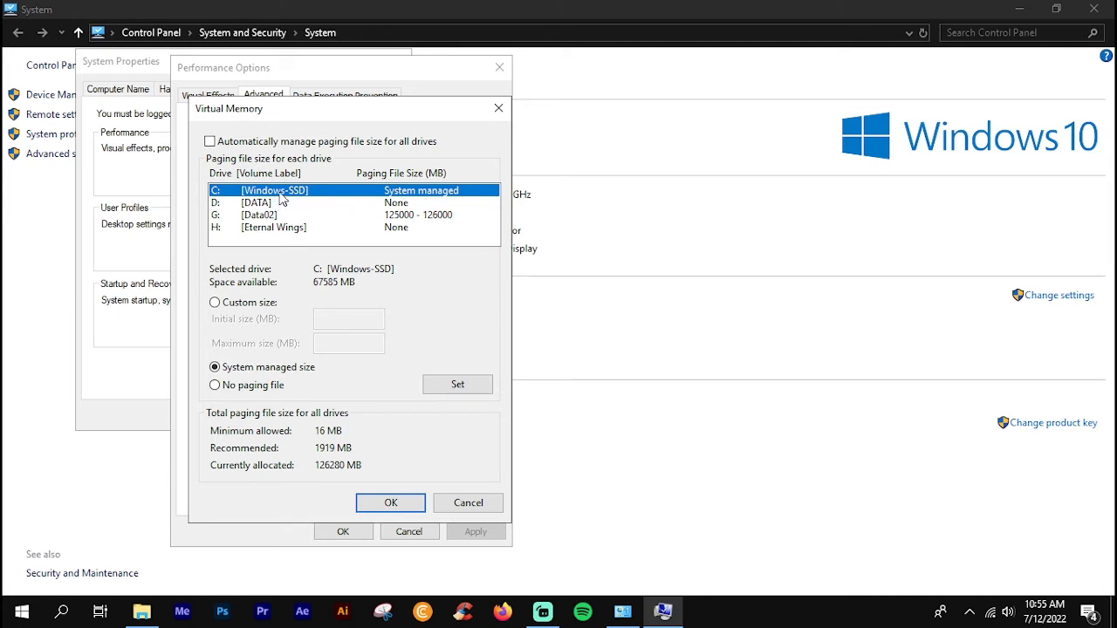
left_click(263, 216)
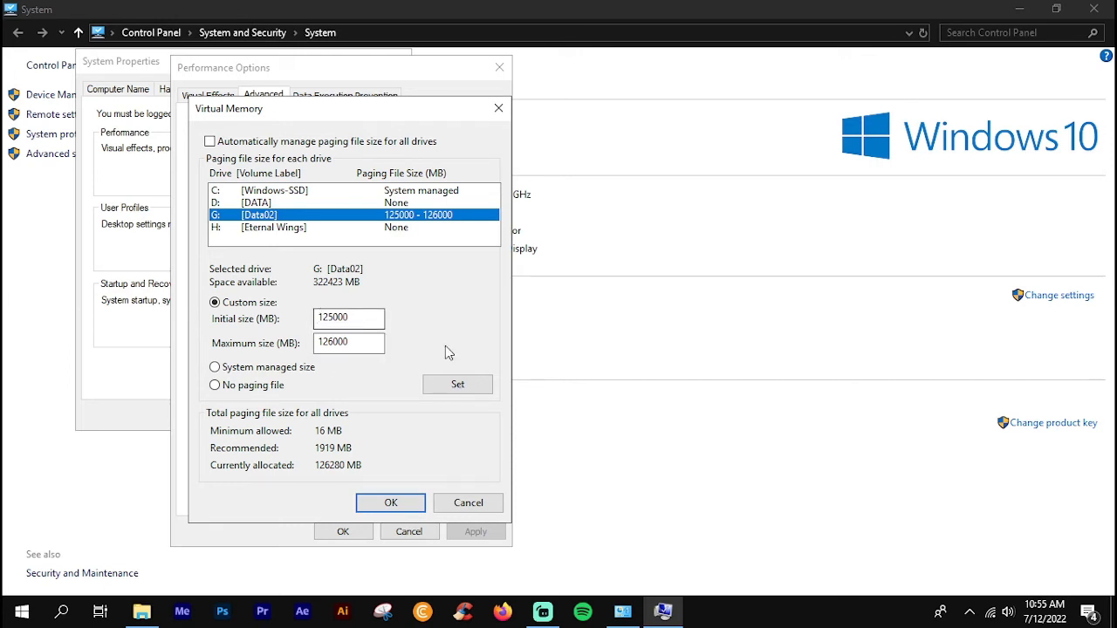
left_click(402, 506)
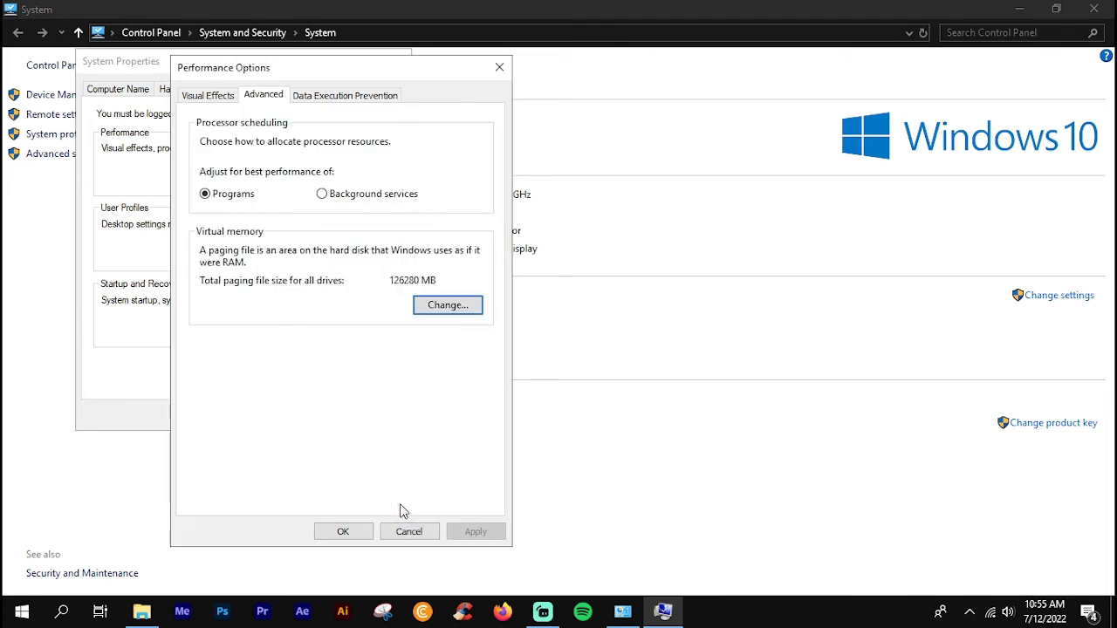
Confirm Performance Options and System Properties, and close the System and This PC windows.
left_click(349, 532)
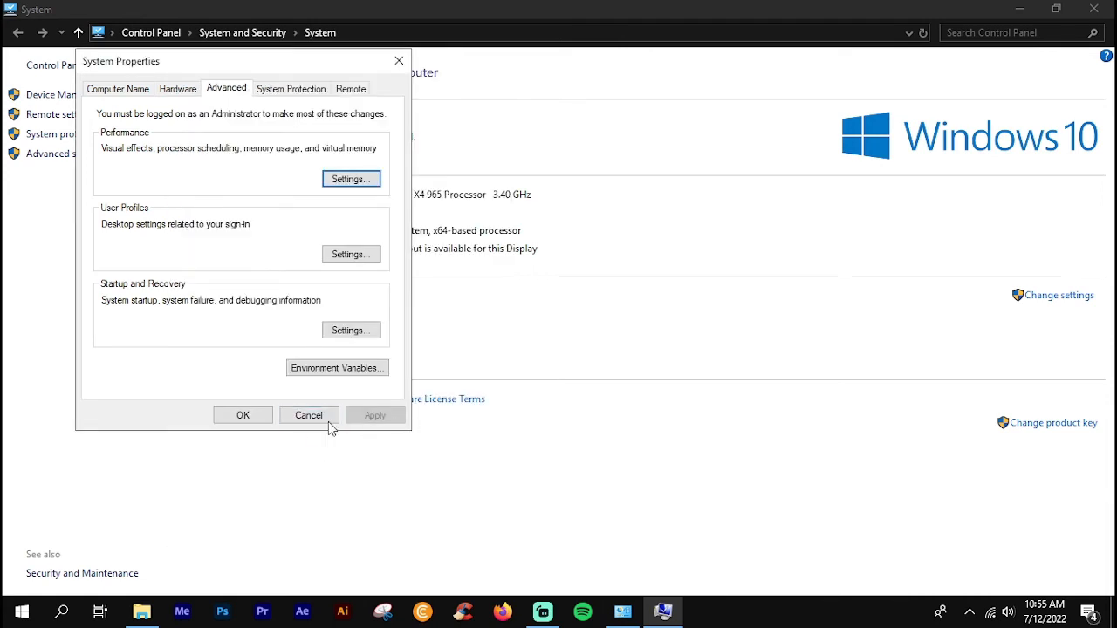
left_click(250, 418)
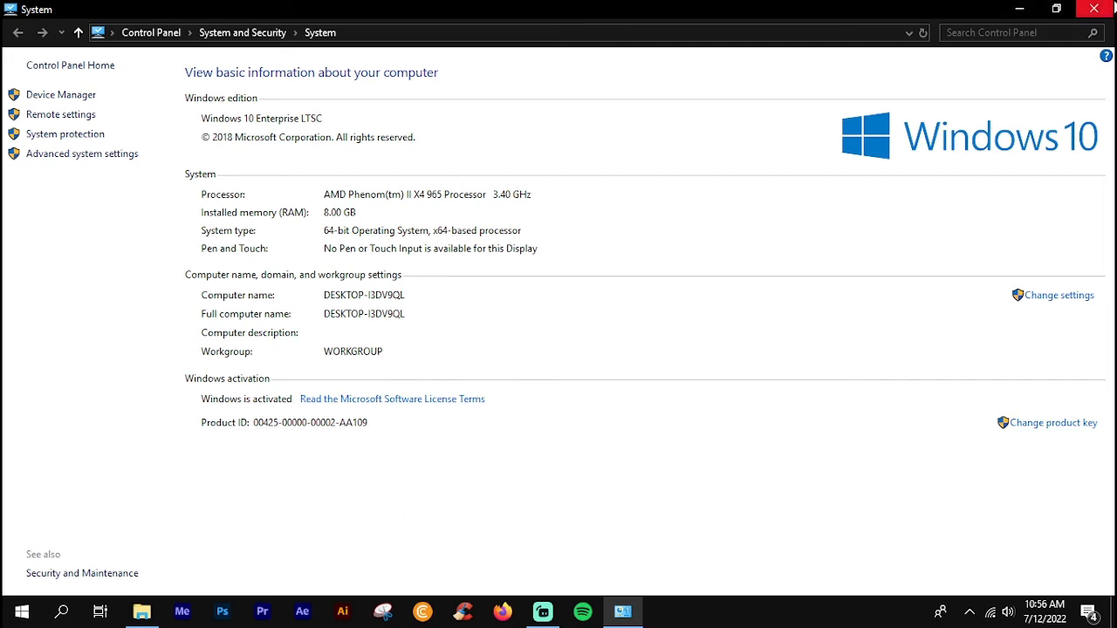
left_click(1114, 4)
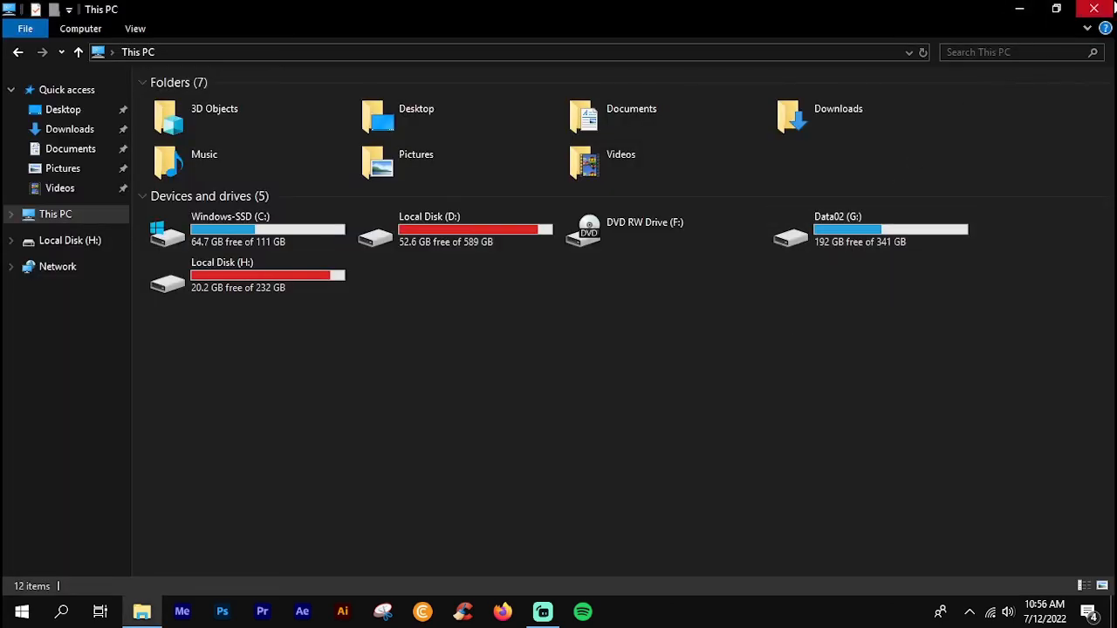
left_click(1114, 5)
left_click(692, 149)
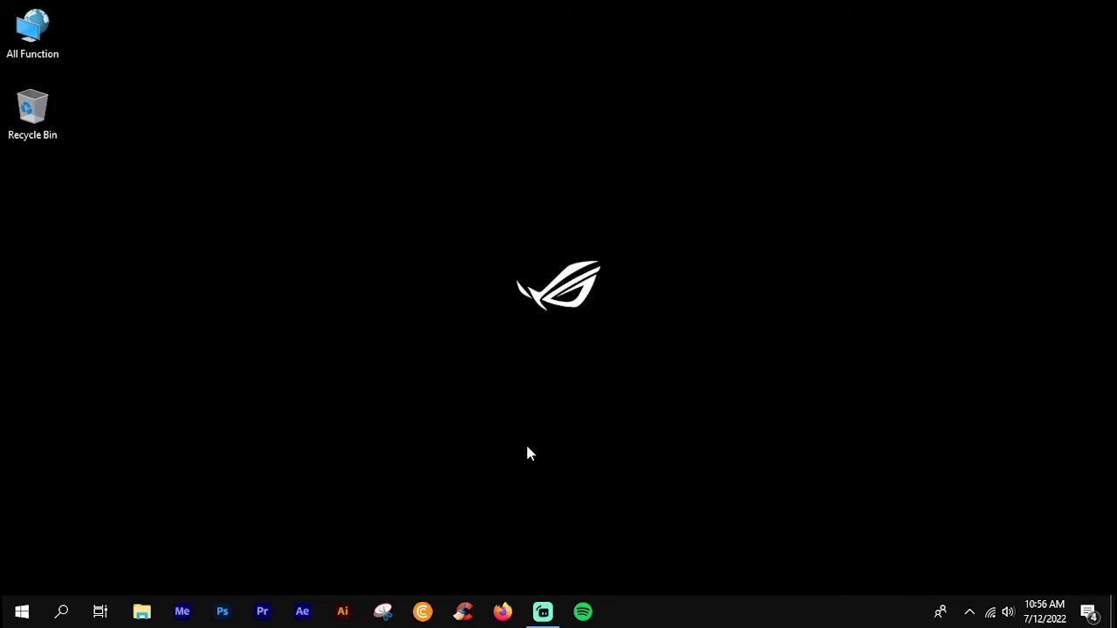
Search Windows for "ccl" and open the CCleaner desktop app.
left_click(23, 611)
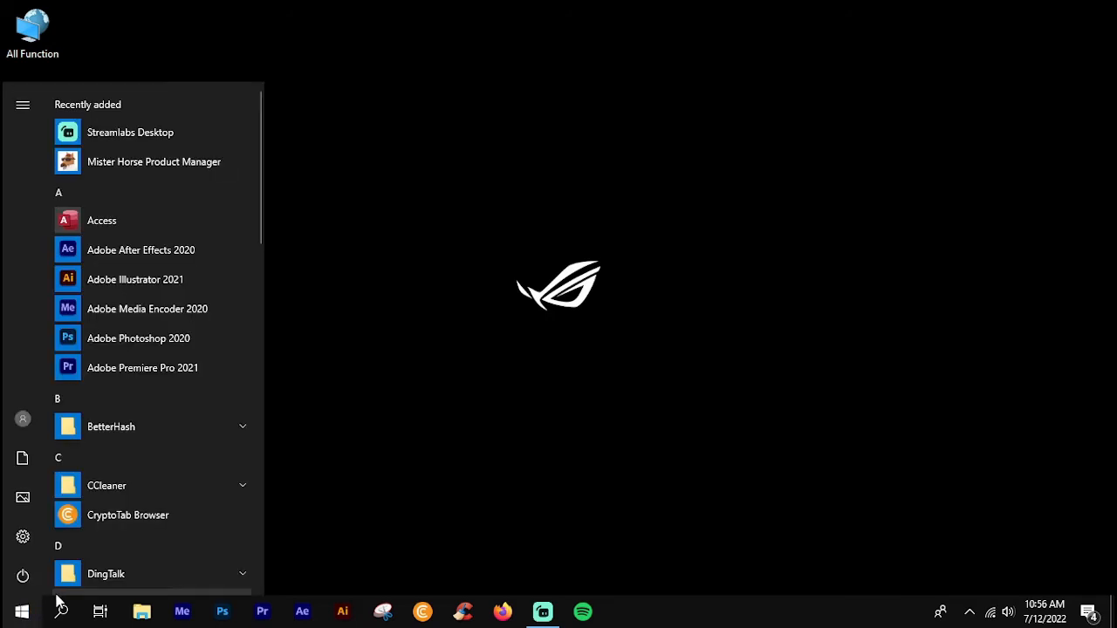
left_click(63, 615)
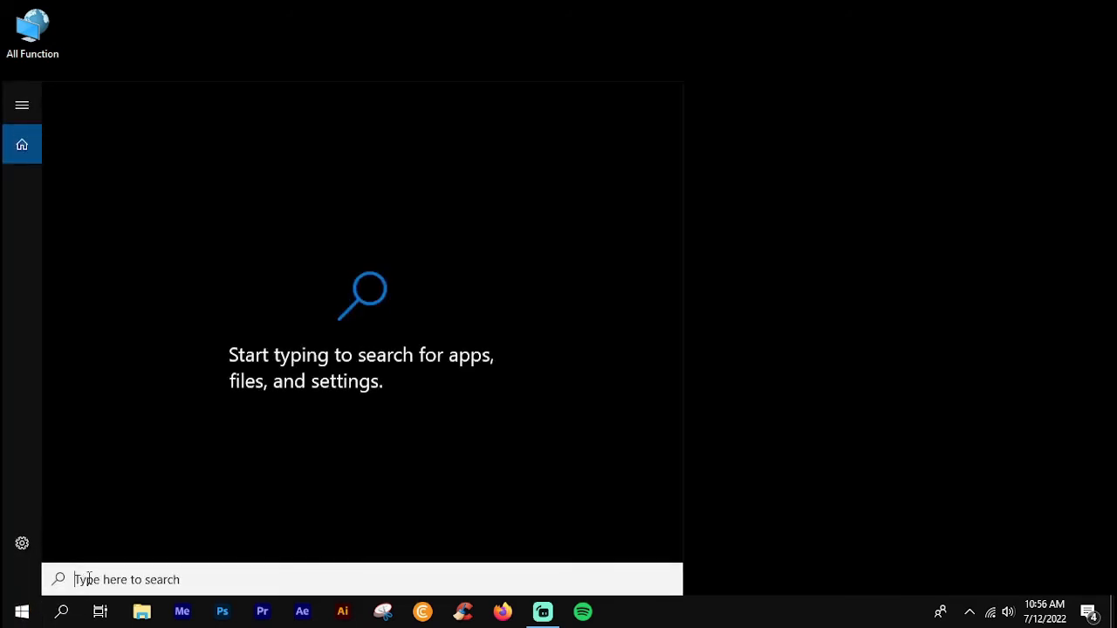
type("cc")
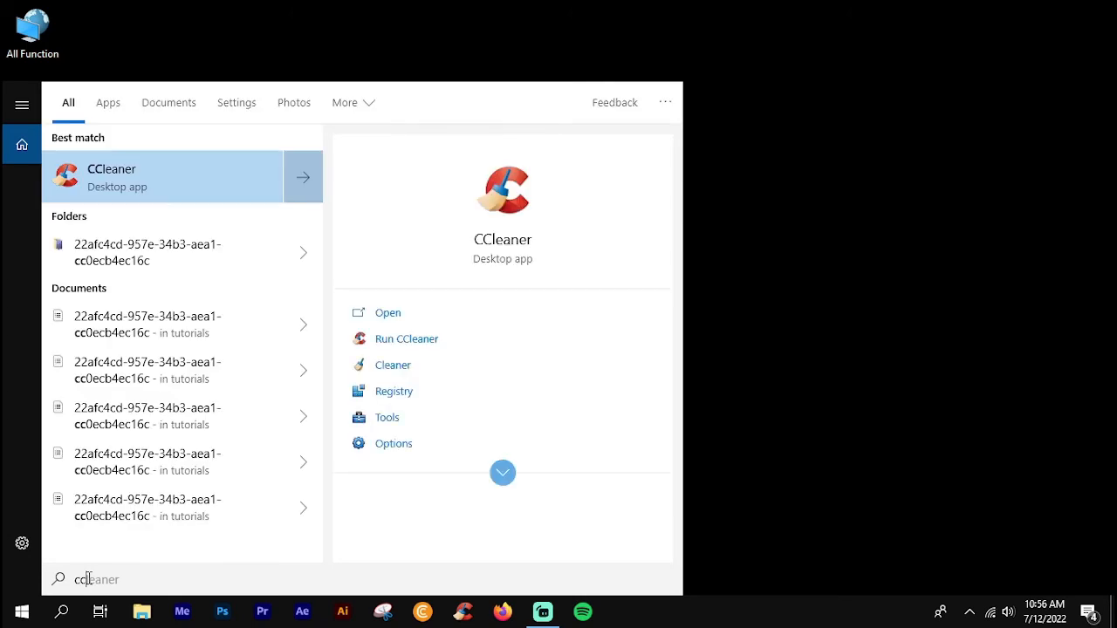
type("l")
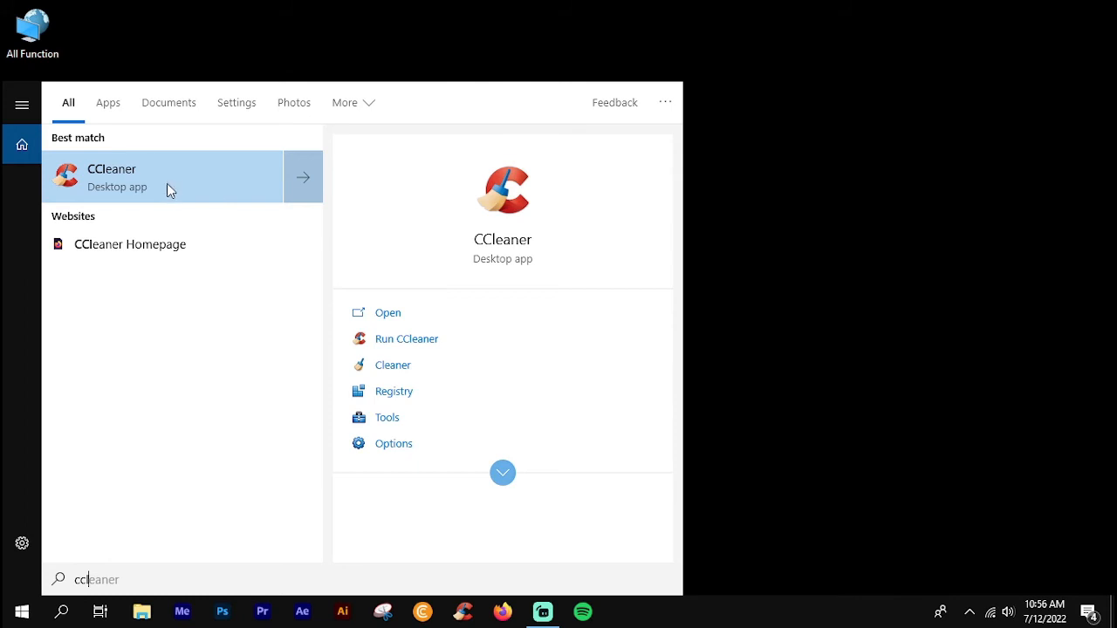
left_click(210, 172)
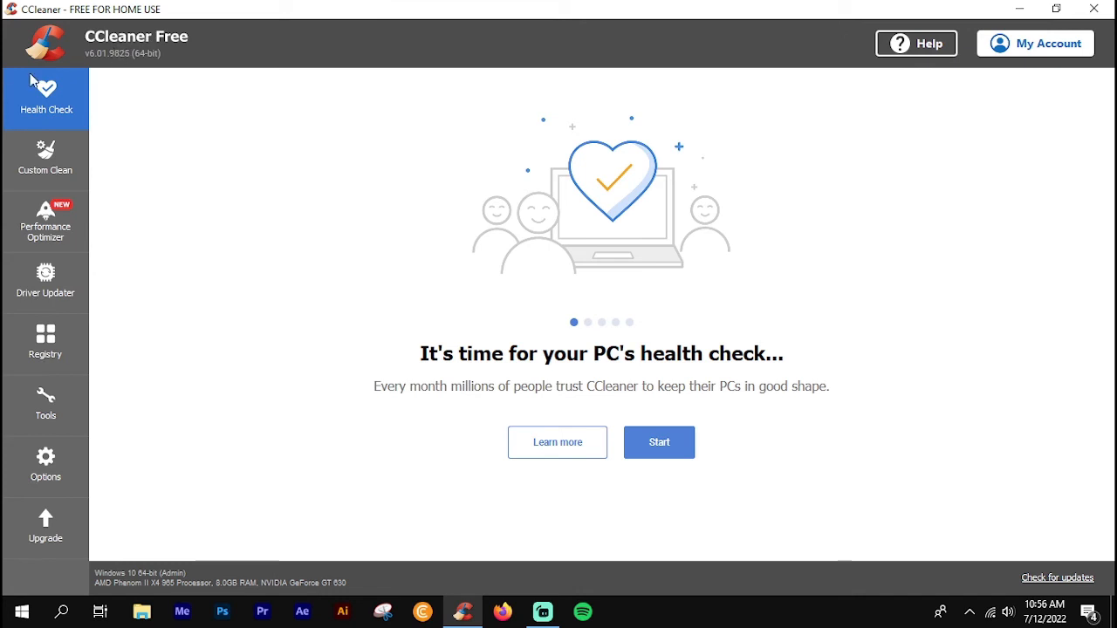
Run a Health Check of the PC and resolve the issues it finds.
left_click(678, 454)
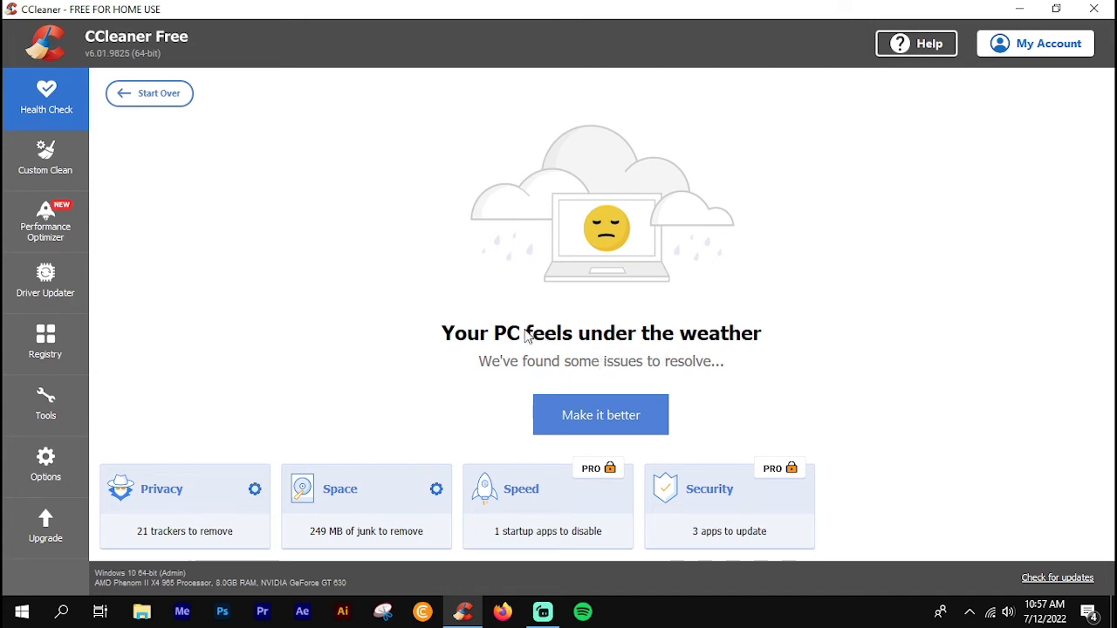
left_click(623, 429)
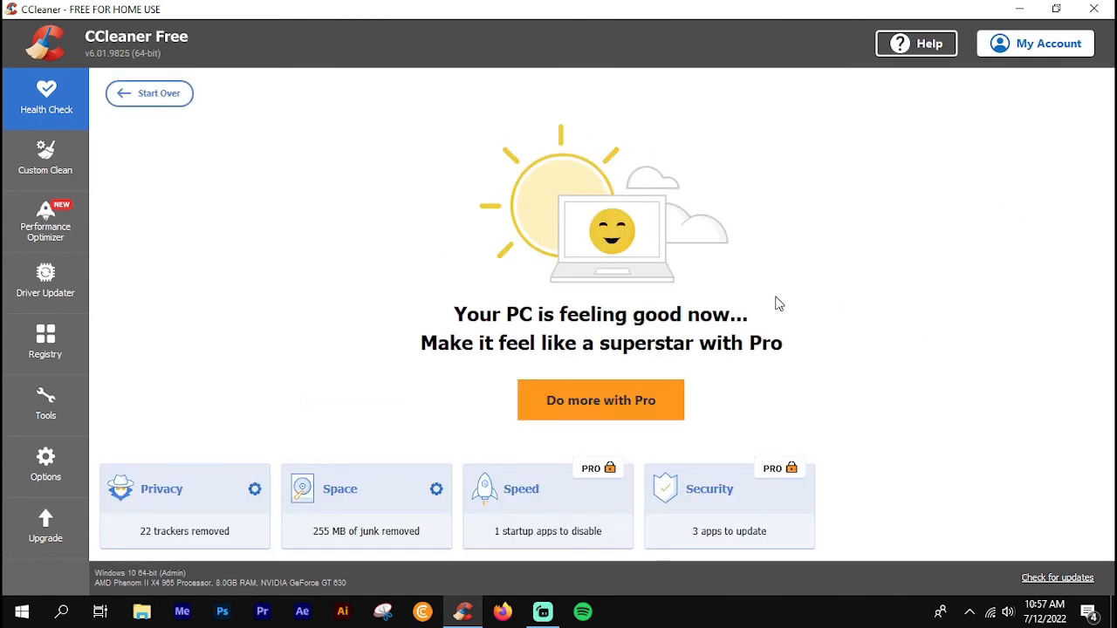
Review the Windows items in Custom Clean and run the cleaner with the default selection.
left_click(50, 174)
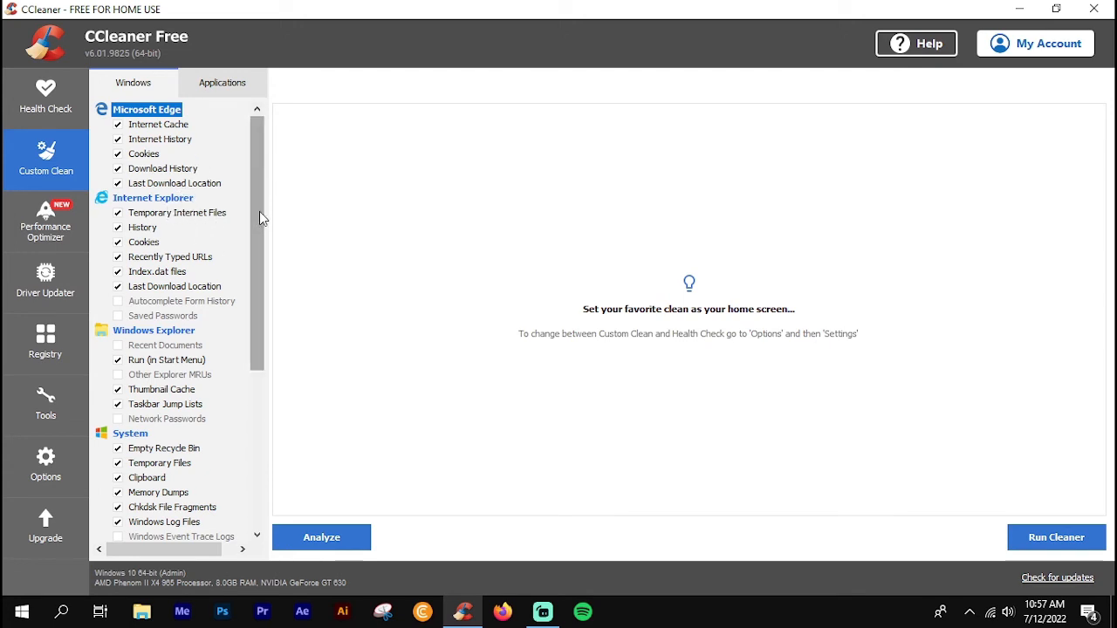
left_click_drag(259, 218, 276, 379)
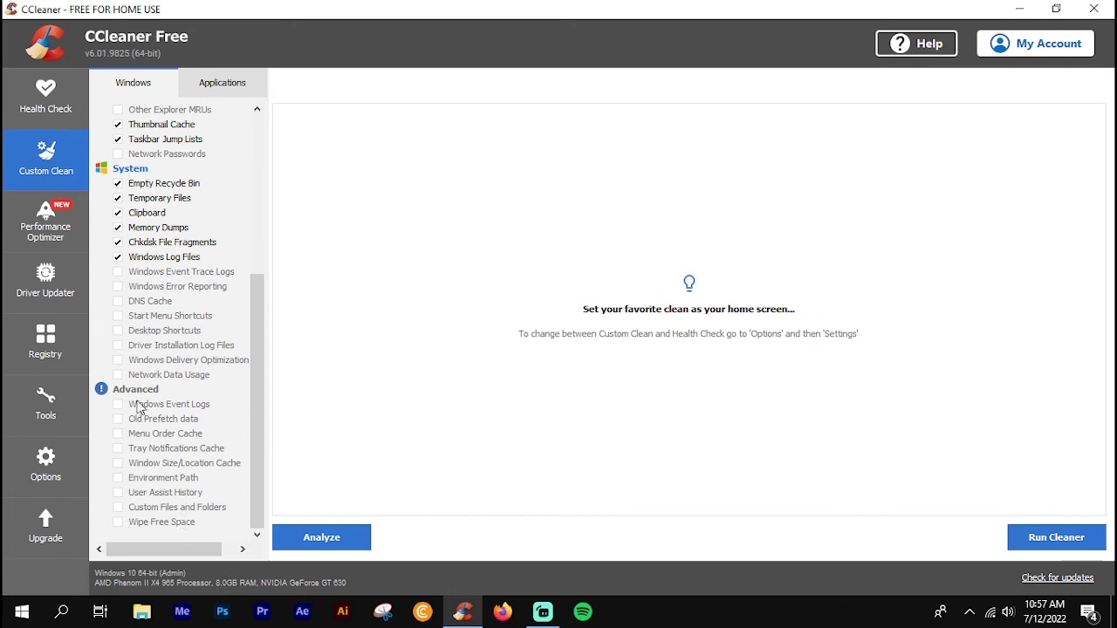
left_click_drag(252, 295, 245, 116)
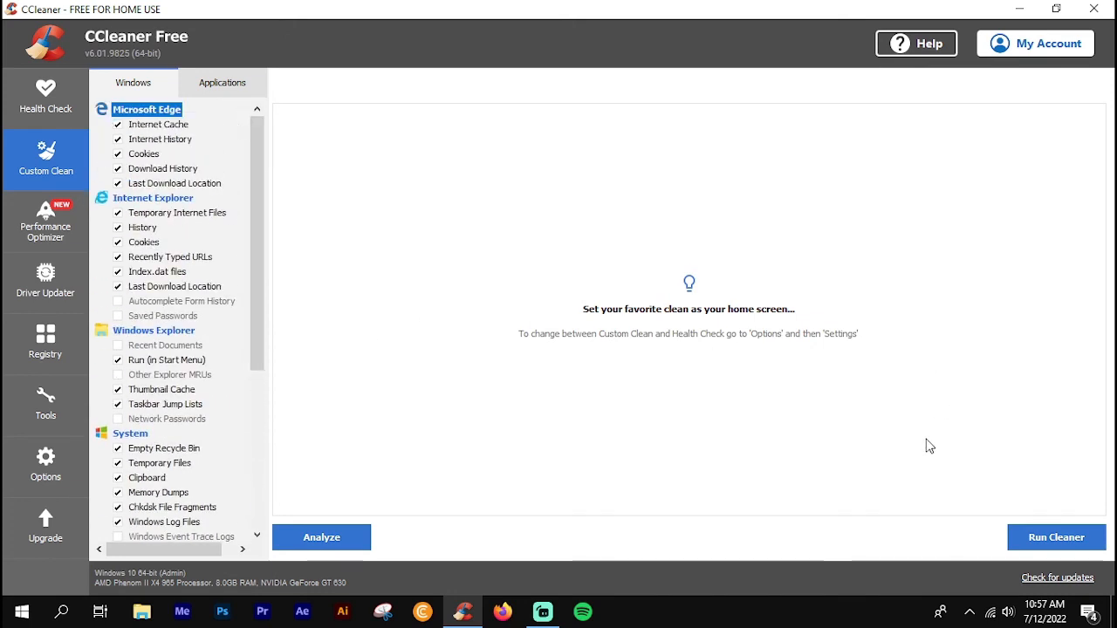
left_click(1048, 539)
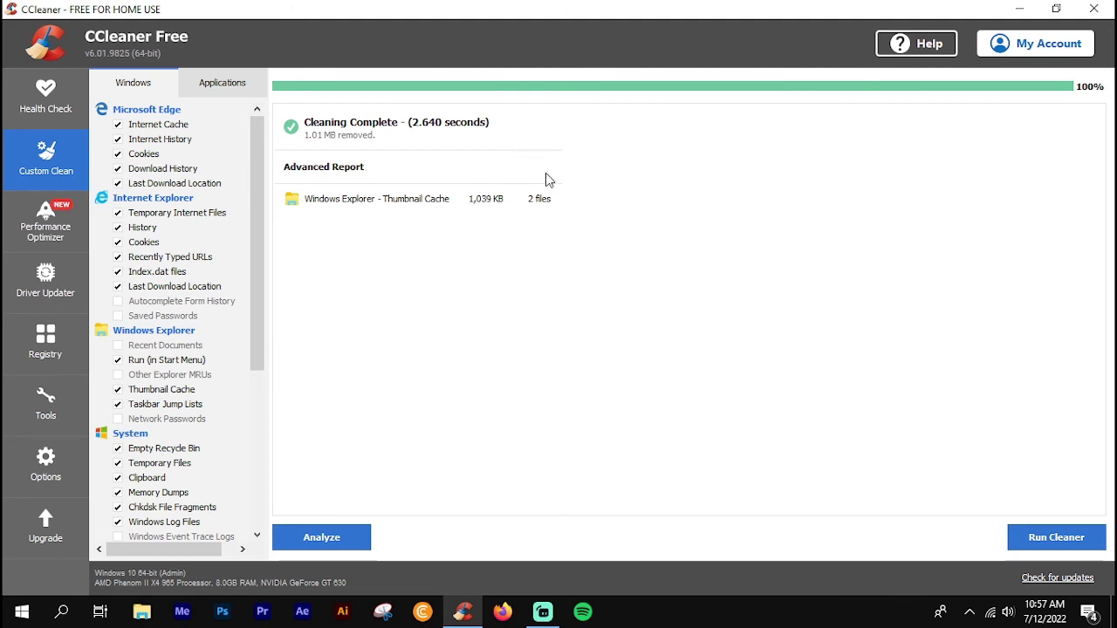
Scan the registry for issues with all categories checked, and close CCleaner.
left_click(48, 338)
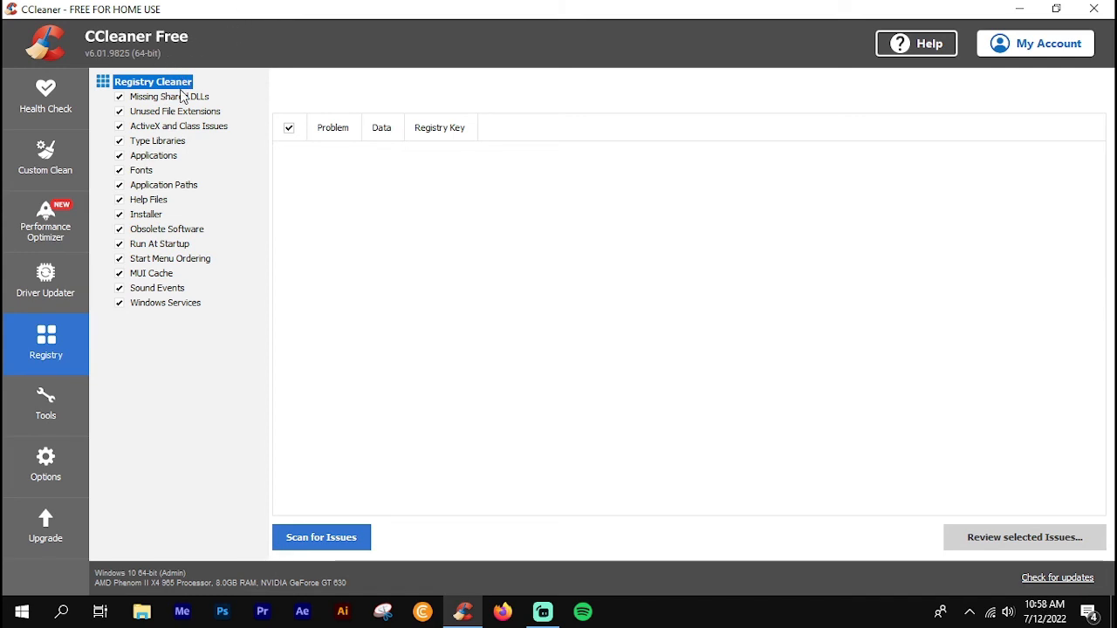
left_click(337, 542)
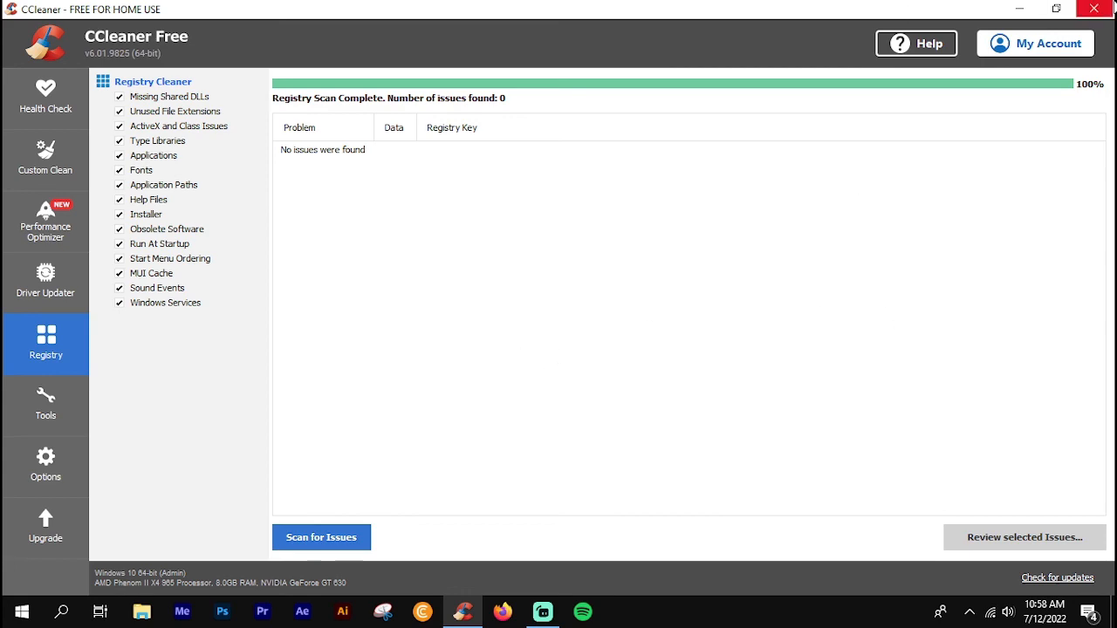
left_click(1114, 7)
right_click(634, 149)
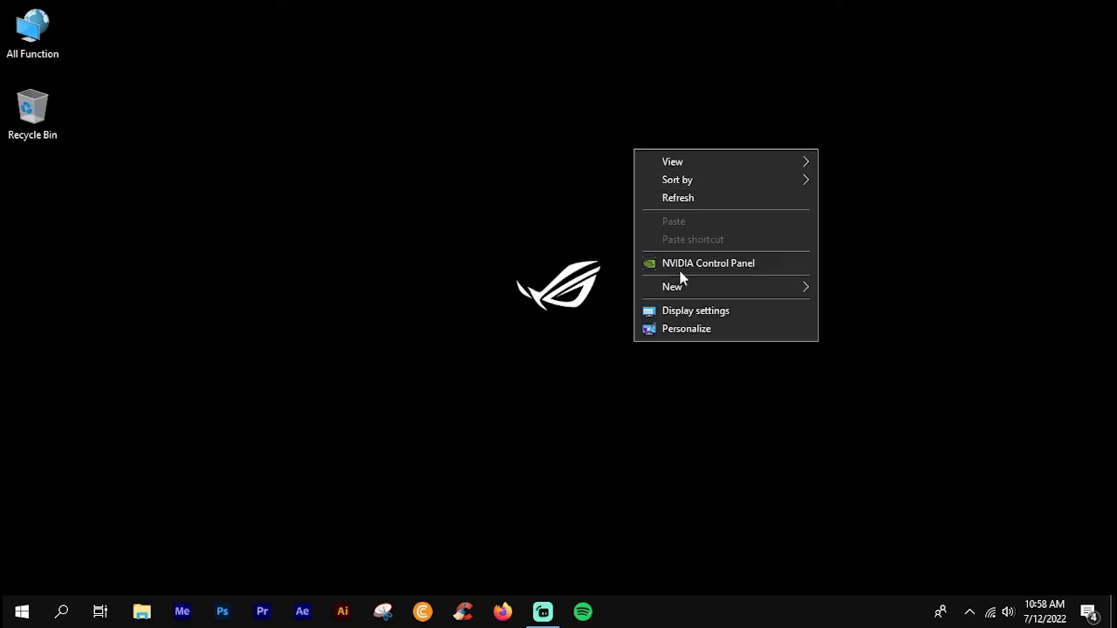
left_click(689, 198)
right_click(626, 261)
left_click(674, 309)
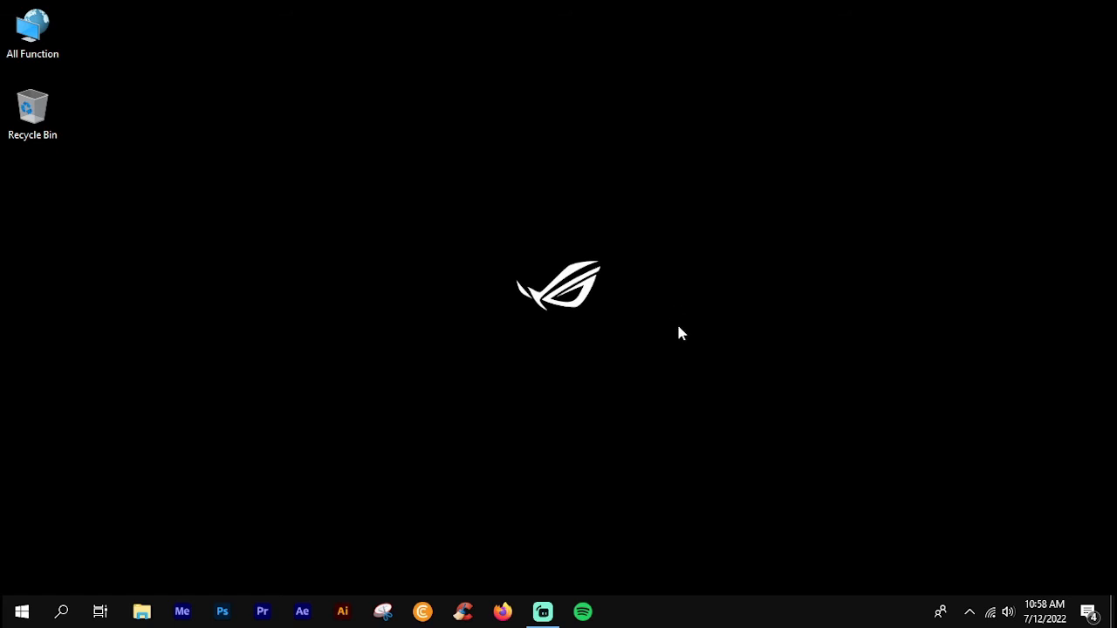